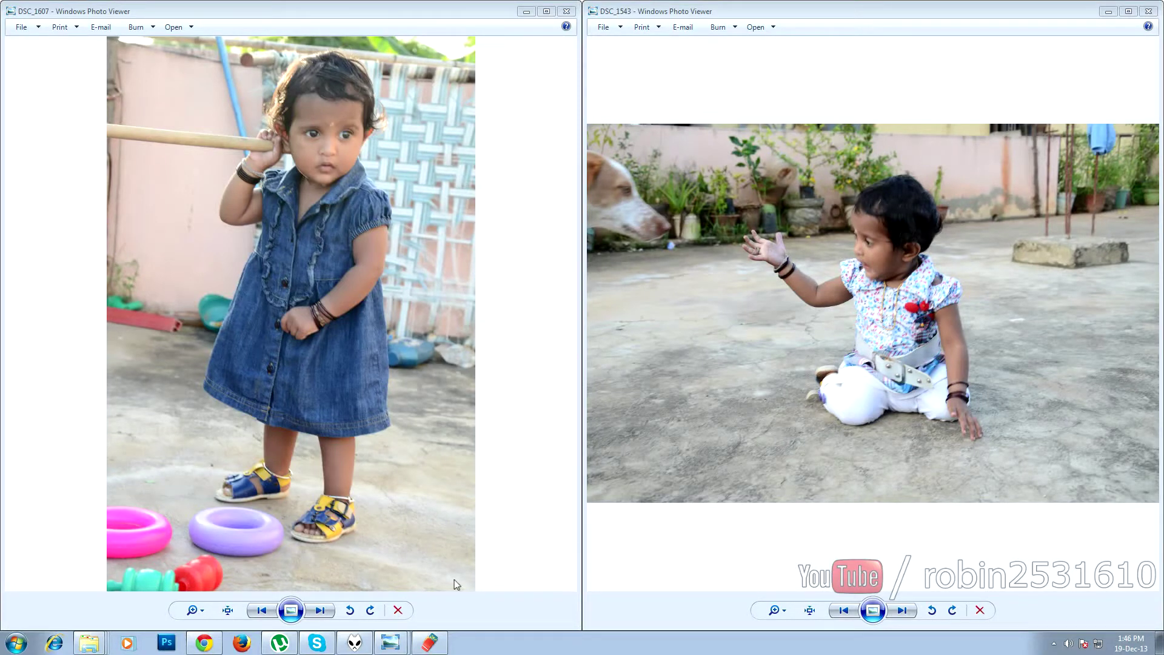
- Place the DSC_1607 photo window on the other half of the desktop and delete the DSC_1543r image from New folder
drag(478, 14, 1163, 25)
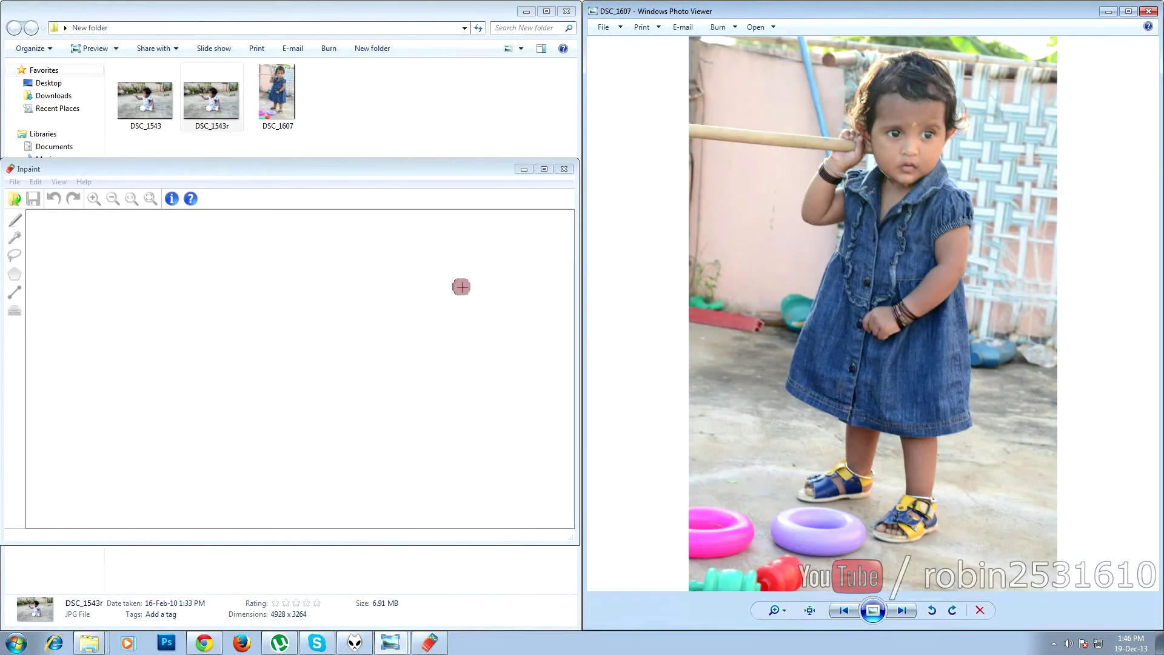
click(220, 109)
key(Delete)
click(630, 362)
- Switch to Inpaint, load the DSC_1543 photo from New folder and set the marker size to 169
click(434, 644)
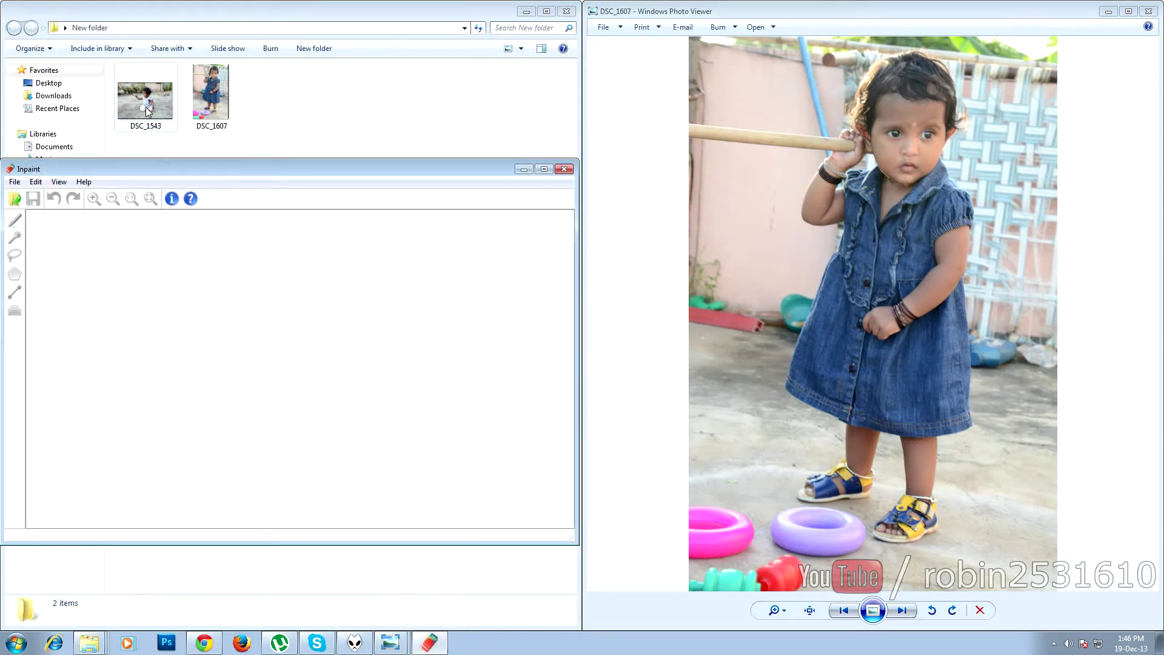
drag(147, 111, 182, 330)
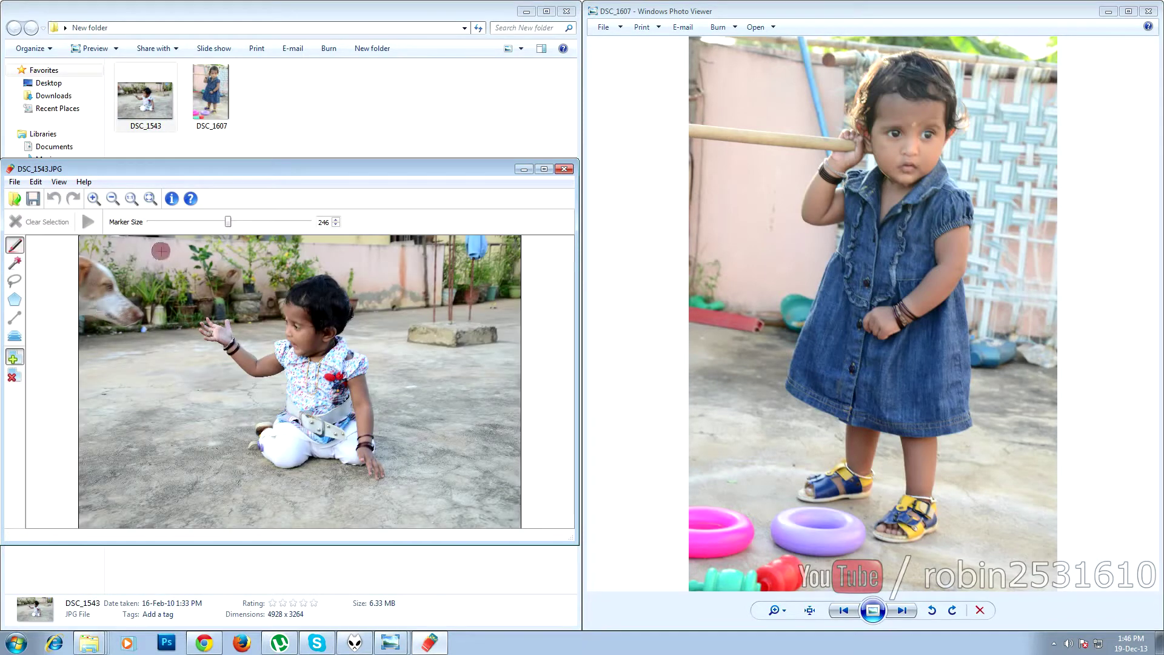
drag(229, 223, 223, 223)
drag(242, 171, 253, 170)
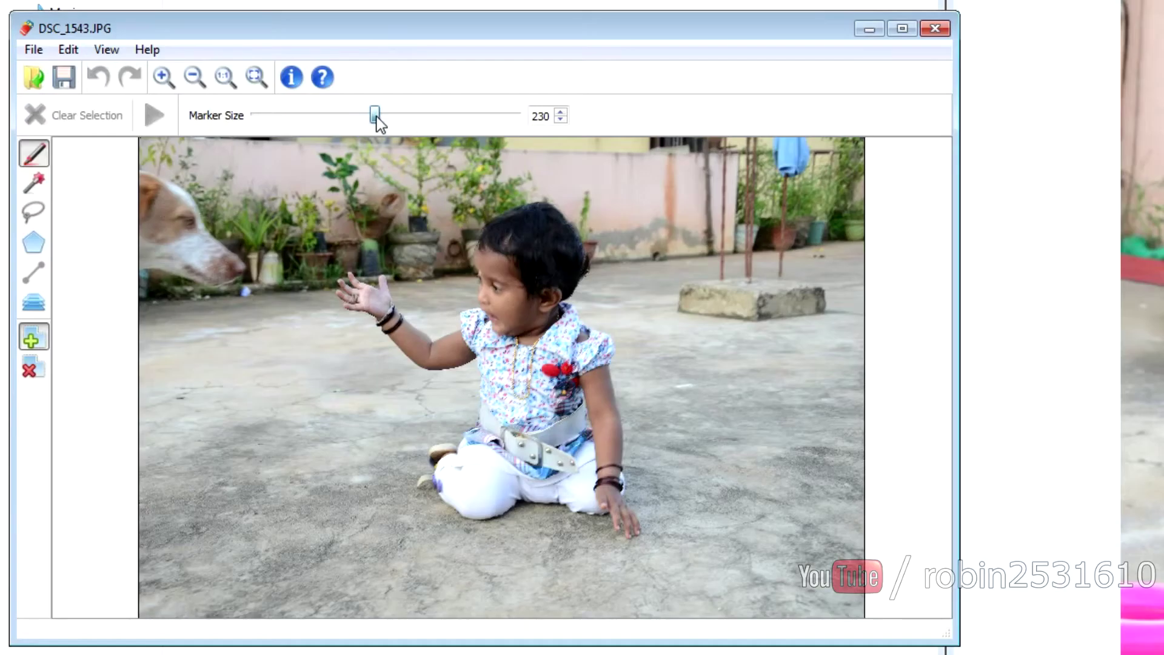
drag(235, 224, 231, 223)
drag(375, 124, 362, 124)
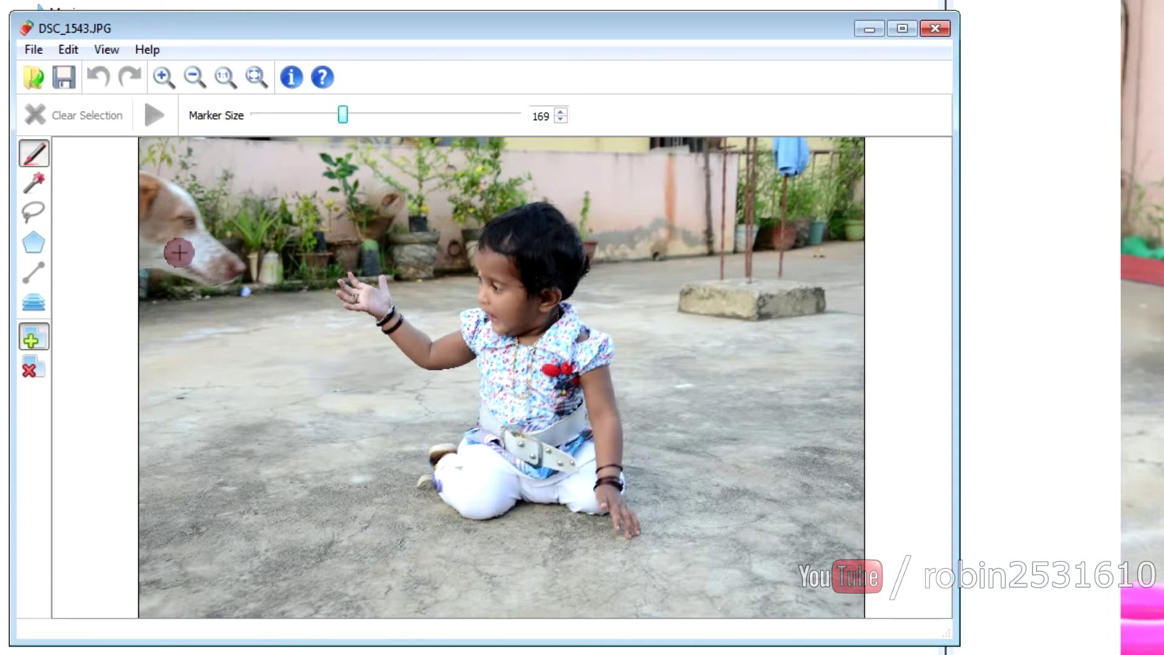
- Mark the whole dog's head at the photo's edge and inpaint it away
scroll(173, 241, up, 2)
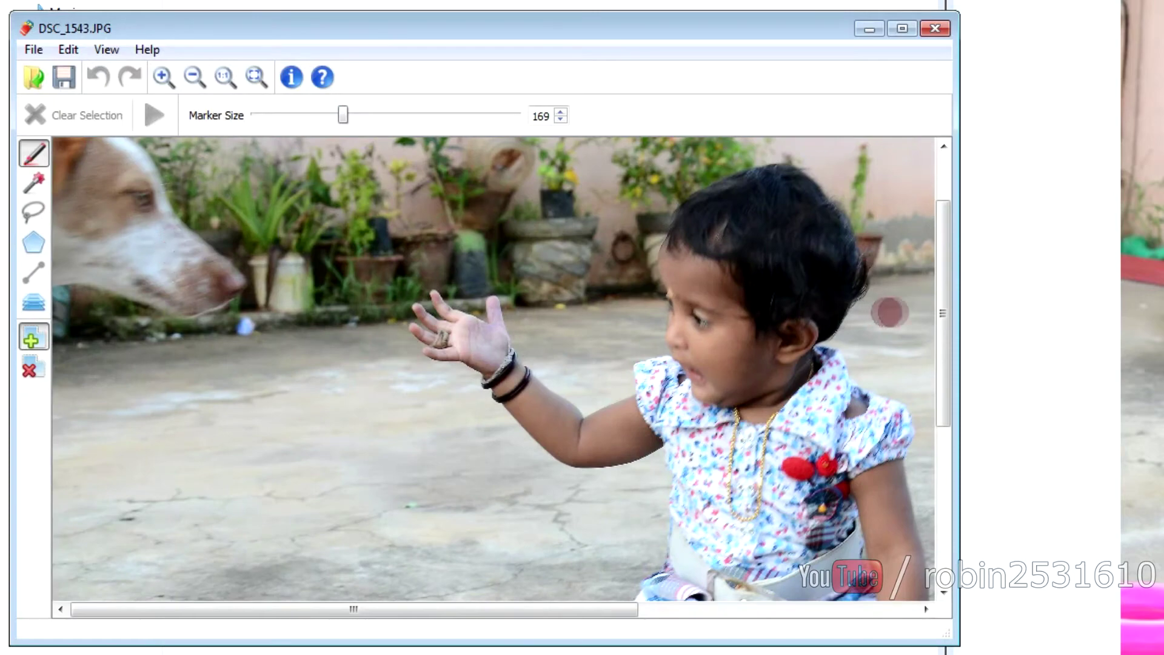
drag(942, 328, 942, 292)
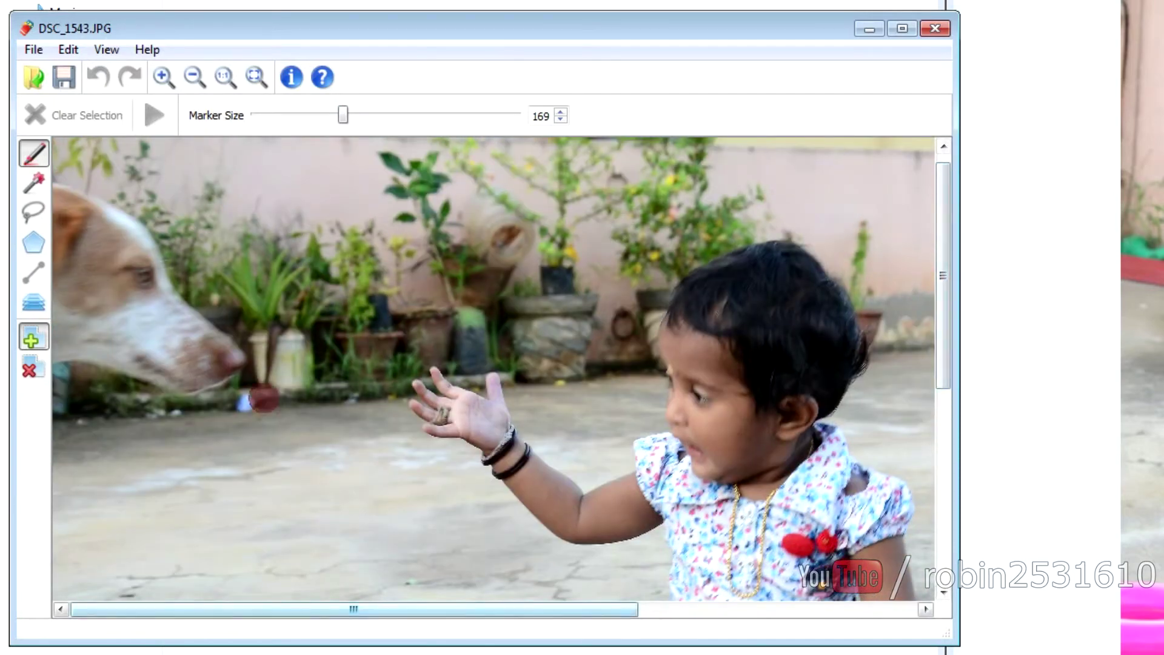
scroll(264, 397, up, 1)
drag(433, 615, 313, 621)
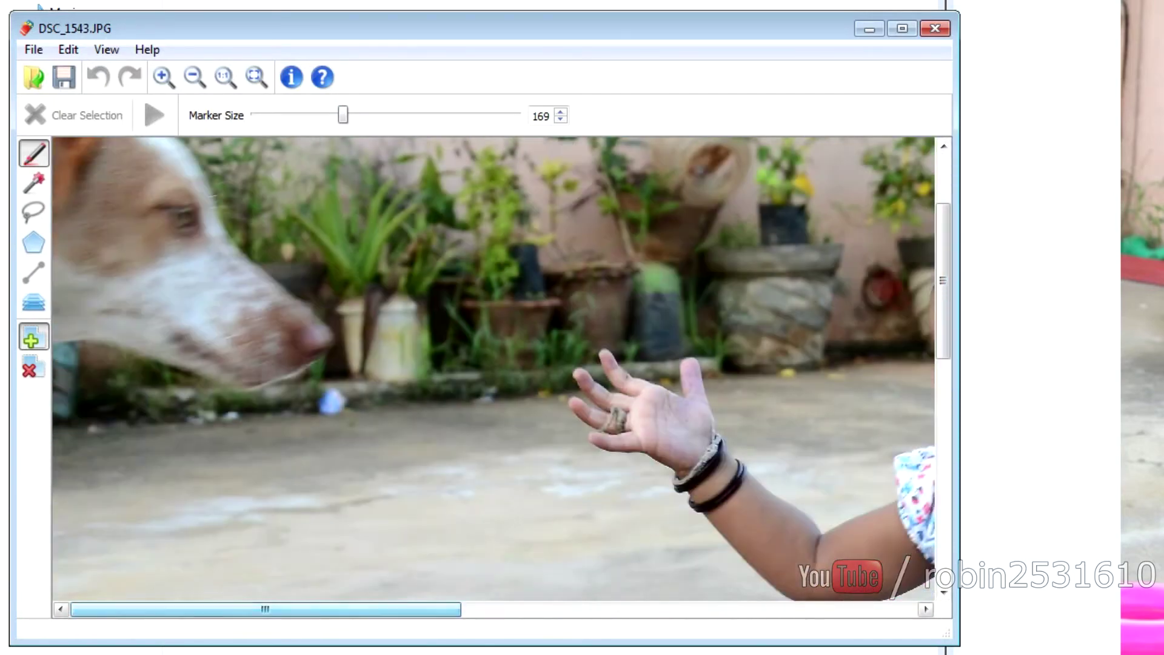
drag(943, 285, 944, 237)
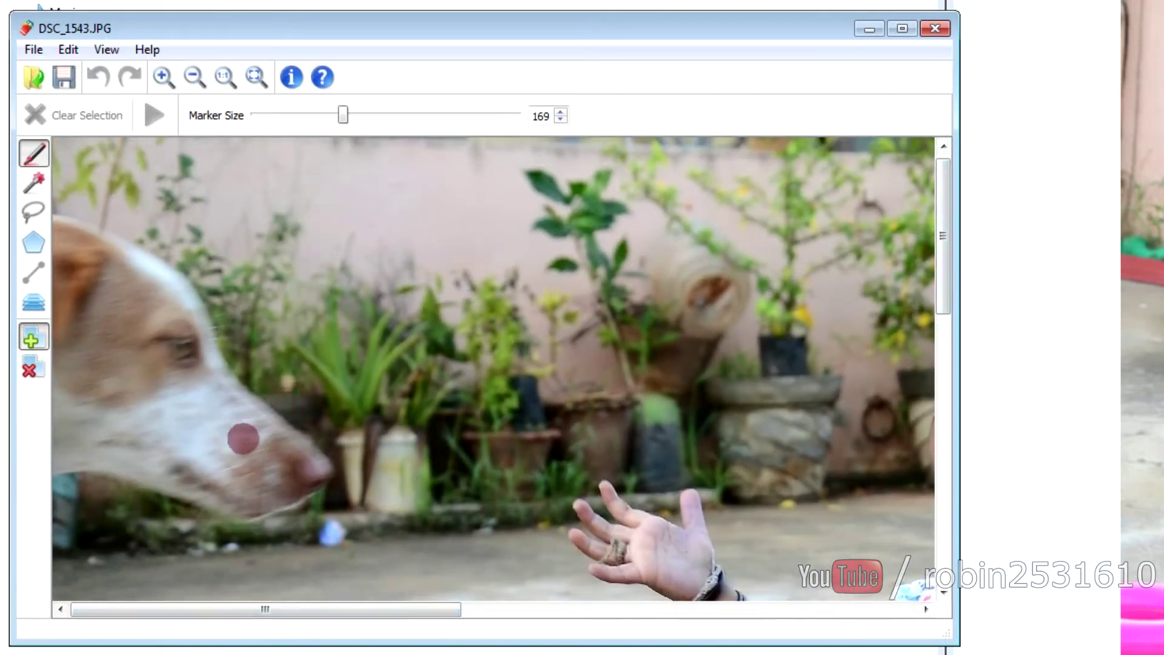
click(296, 457)
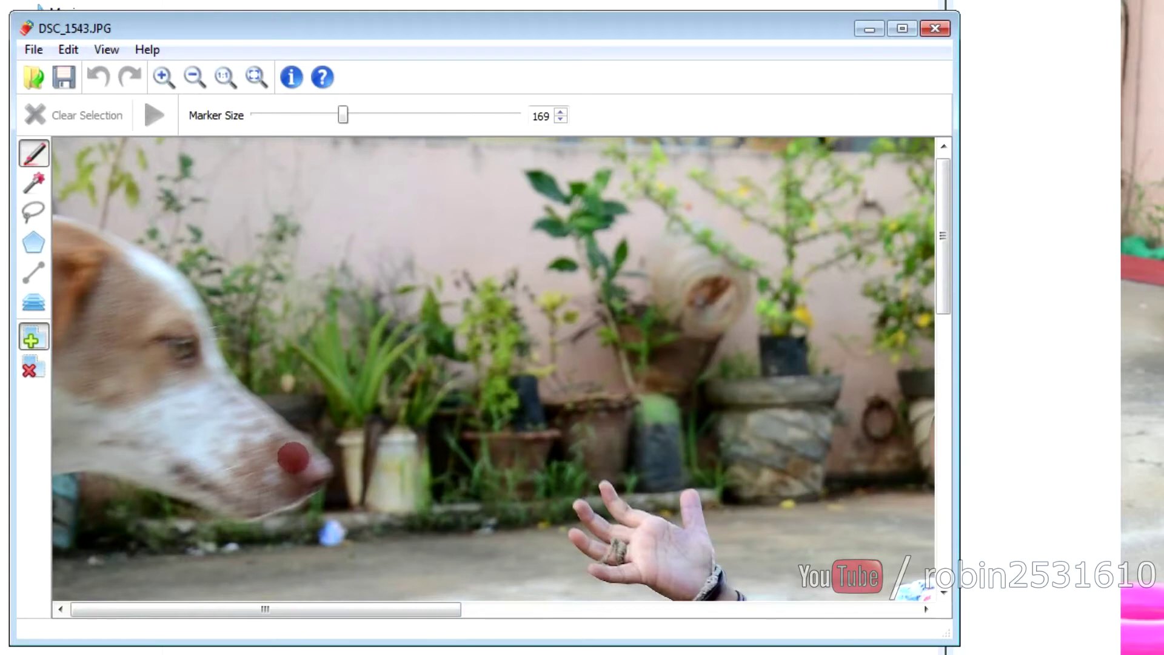
mouse_move(300, 473)
mouse_down()
mouse_move(199, 370)
mouse_move(152, 288)
mouse_move(44, 227)
mouse_move(48, 429)
mouse_move(111, 430)
mouse_move(196, 474)
mouse_move(249, 479)
mouse_move(267, 468)
mouse_move(110, 387)
mouse_move(94, 355)
mouse_move(97, 307)
mouse_move(133, 336)
mouse_move(158, 387)
mouse_move(124, 382)
mouse_up()
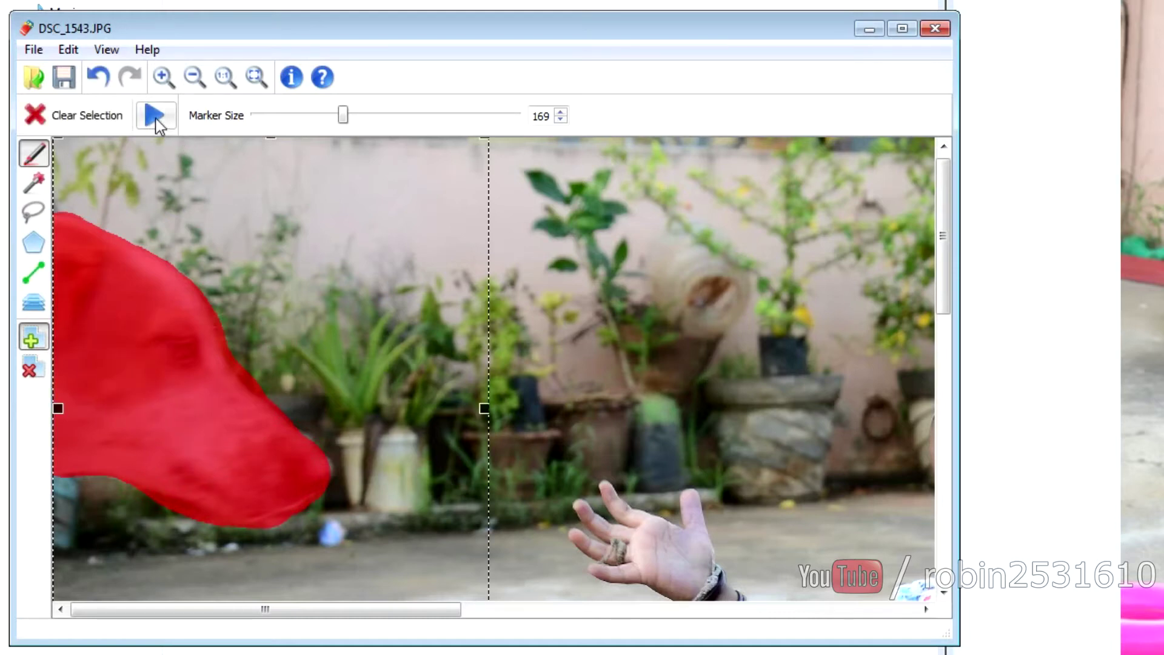
click(155, 116)
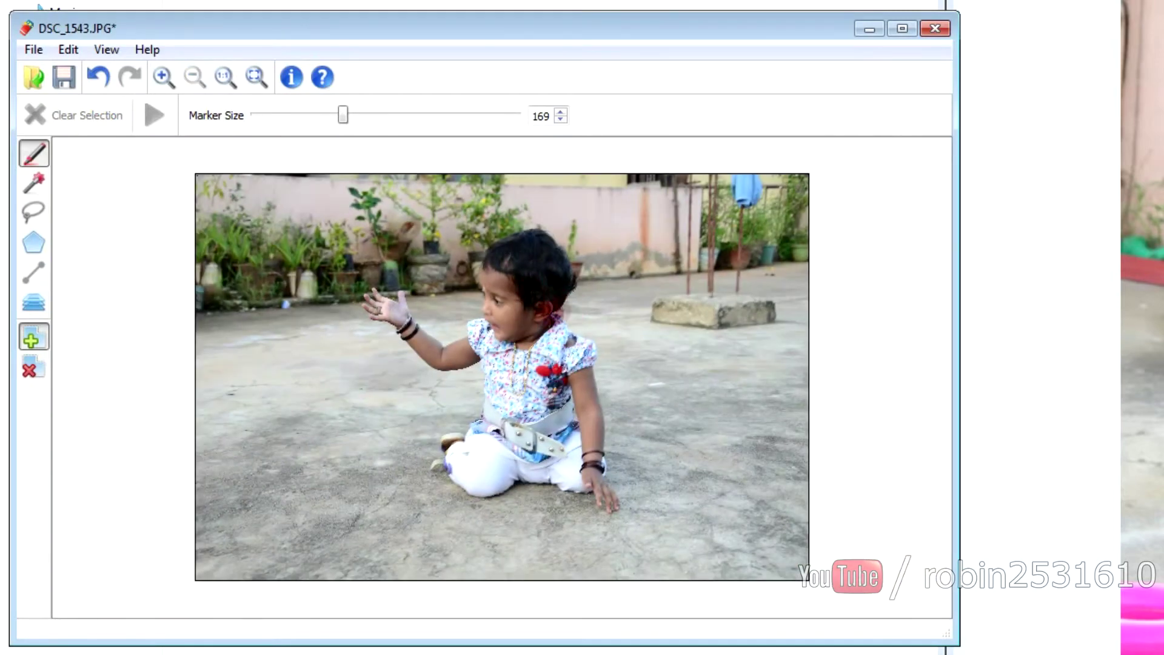
- Save the edited photo as DSC_1543r in JPEG format at 100% quality
click(67, 81)
click(232, 473)
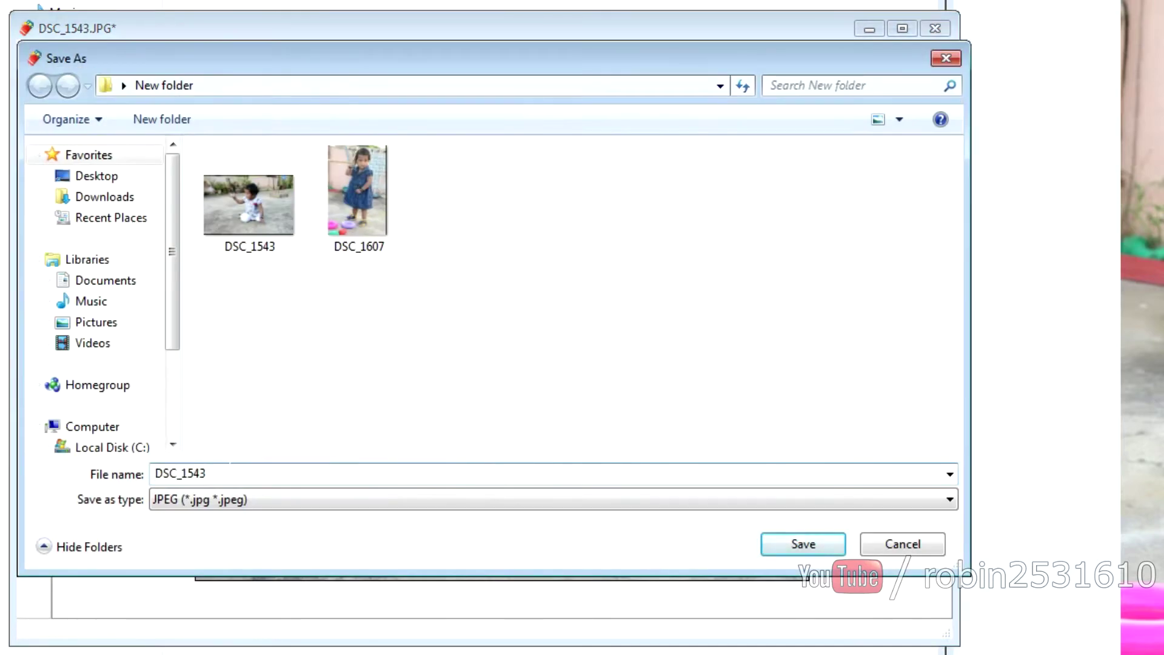
click(271, 500)
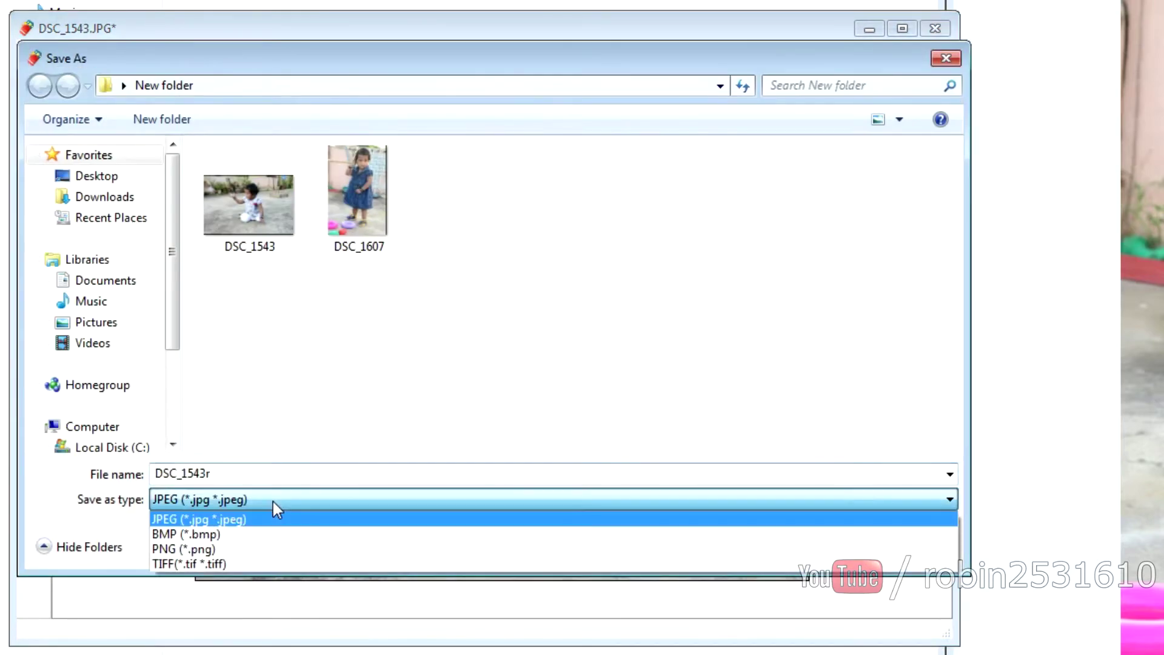
click(235, 520)
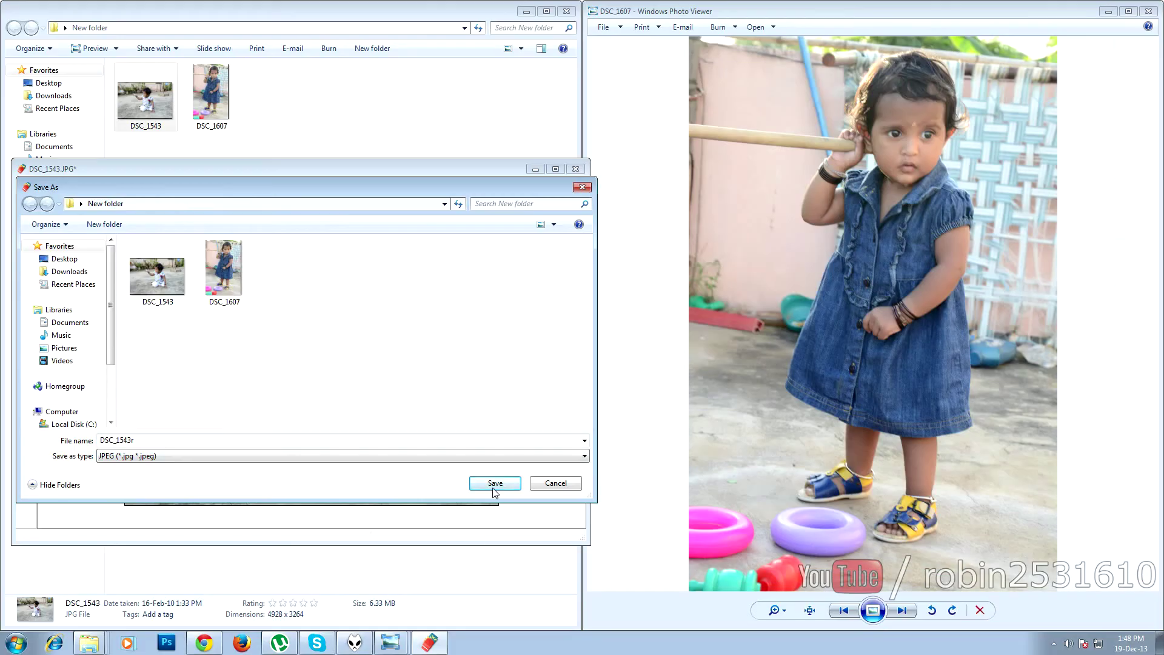
click(494, 484)
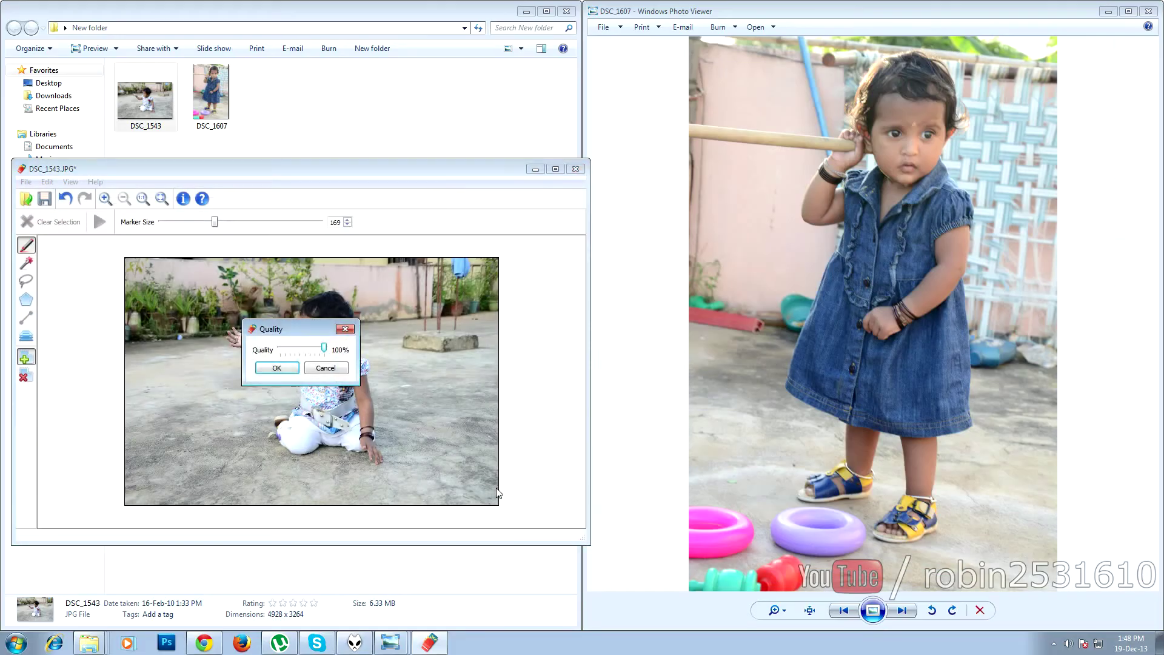
click(274, 369)
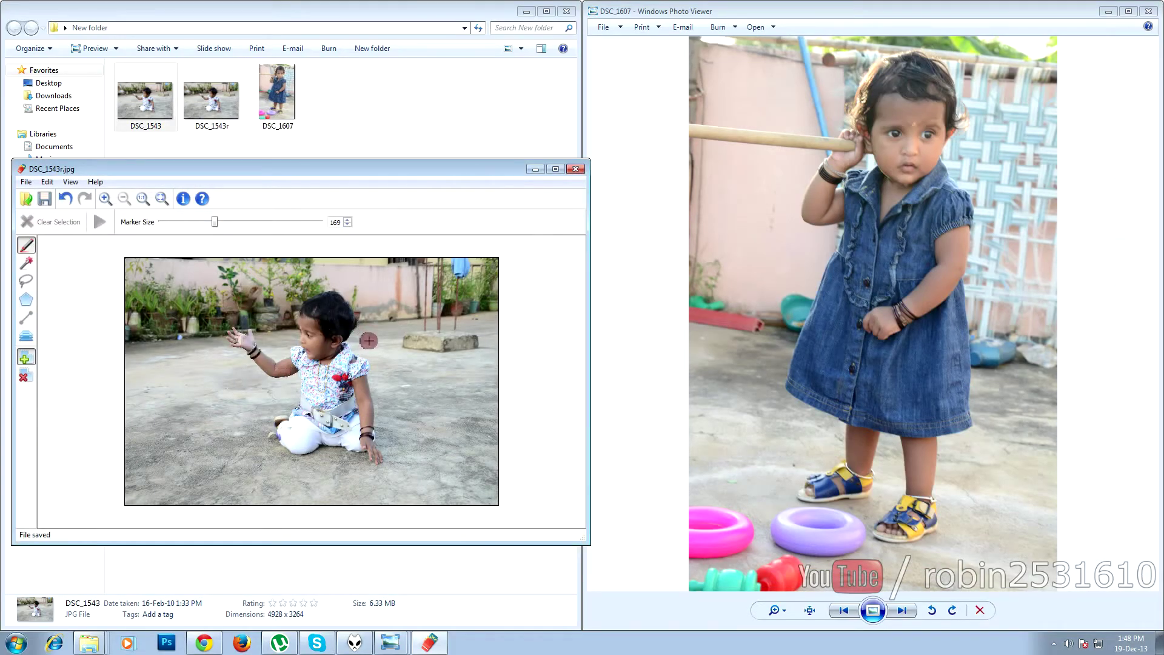
- Open the original DSC_1543 in Windows Photo Viewer and compare it side by side with the edited DSC_1543r
double_click(157, 112)
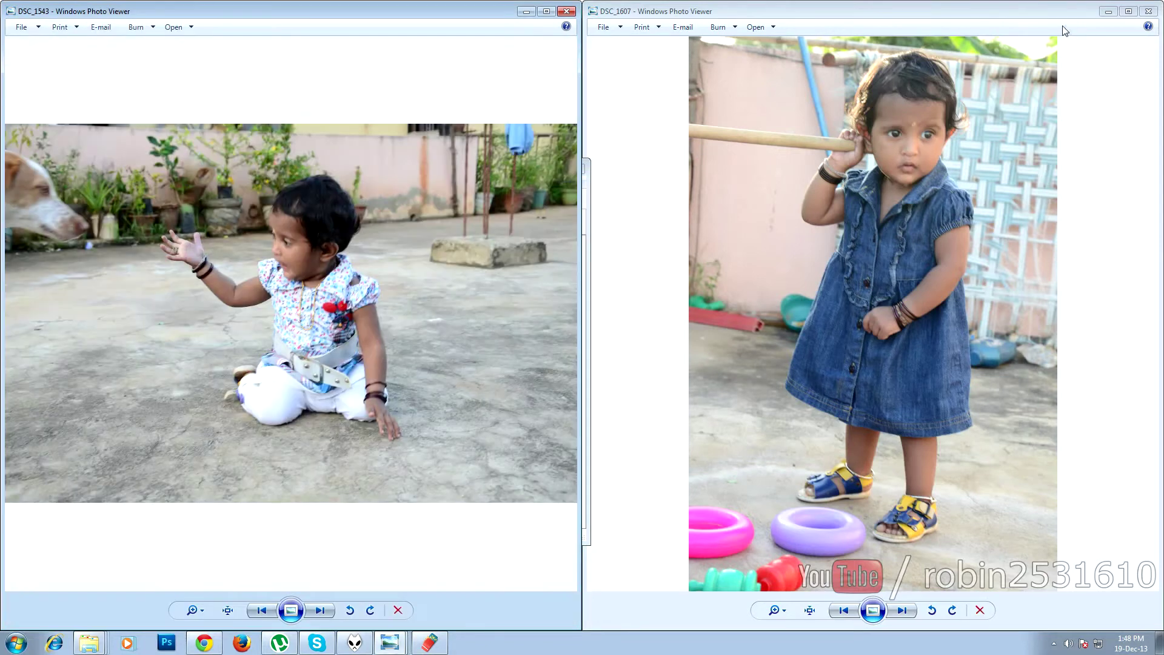
click(391, 641)
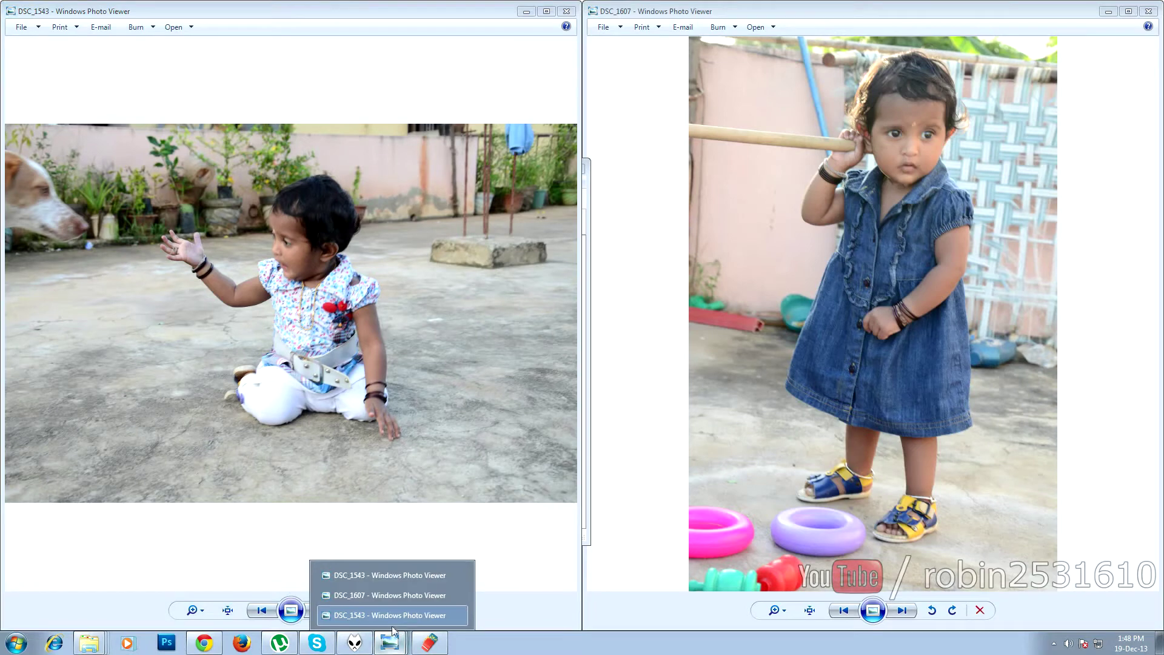
click(404, 595)
click(391, 641)
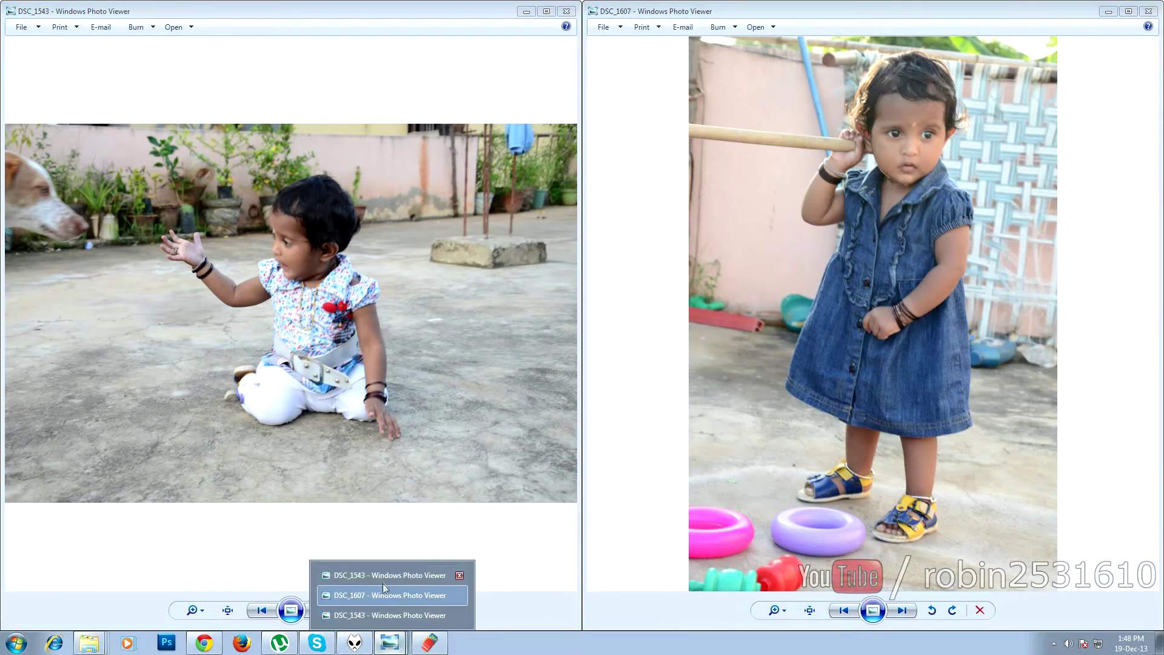
click(383, 581)
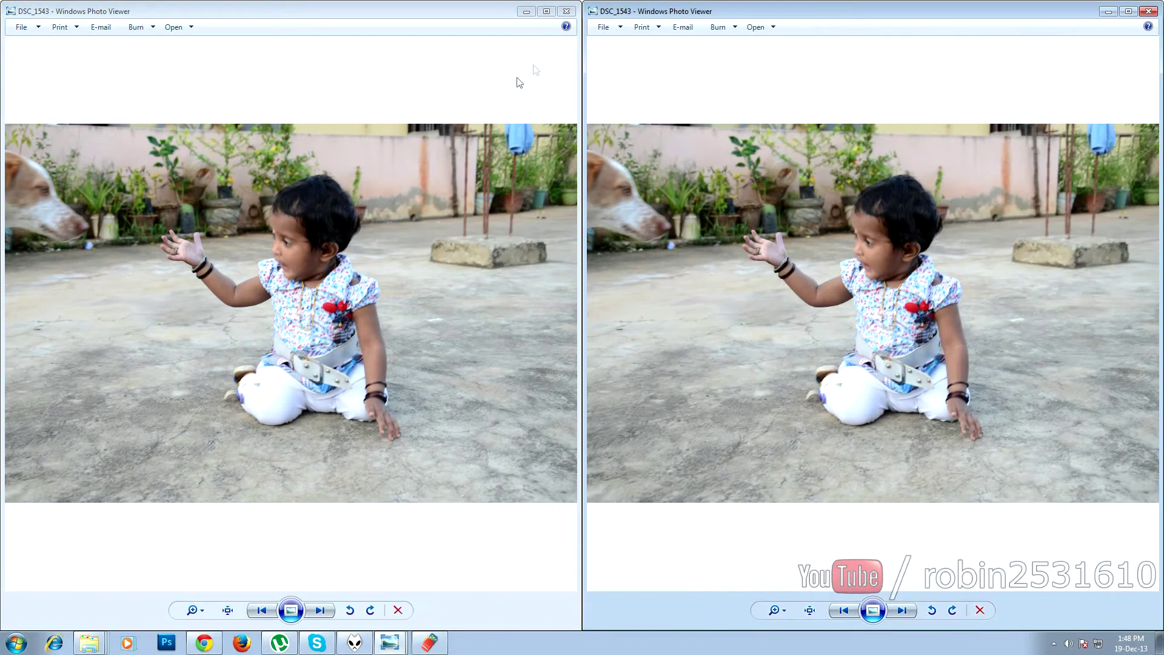
click(322, 612)
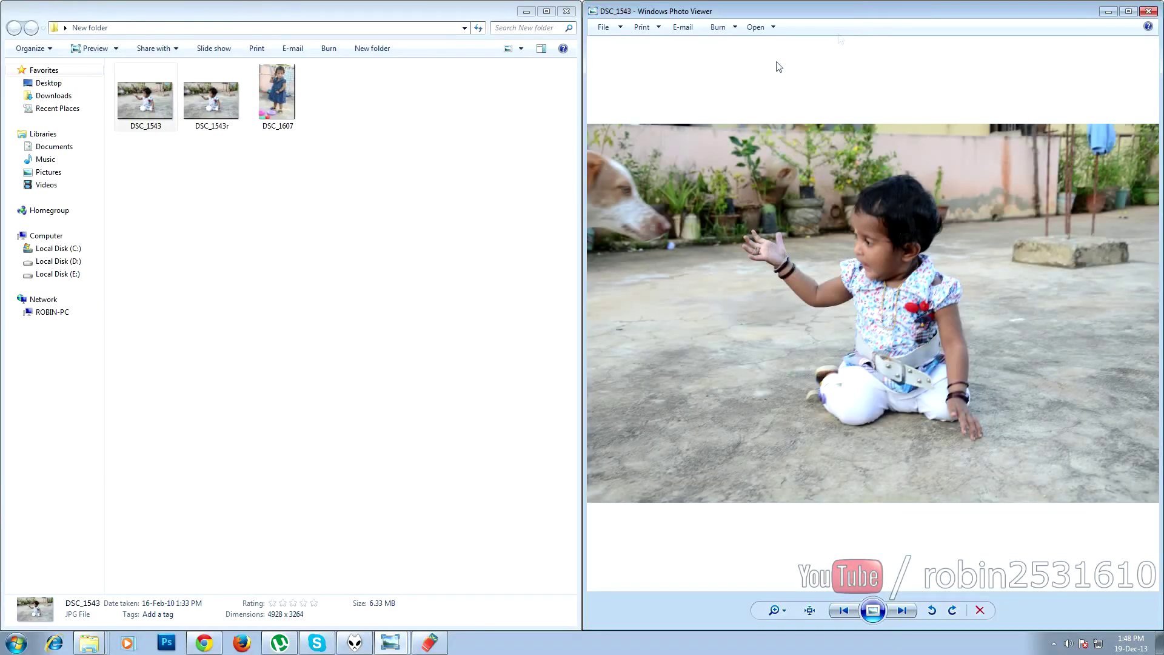
- Switch to Inpaint, load the DSC_1607 photo, and mark and inpaint away the purple ring near the child's feet
click(429, 642)
drag(288, 88, 294, 338)
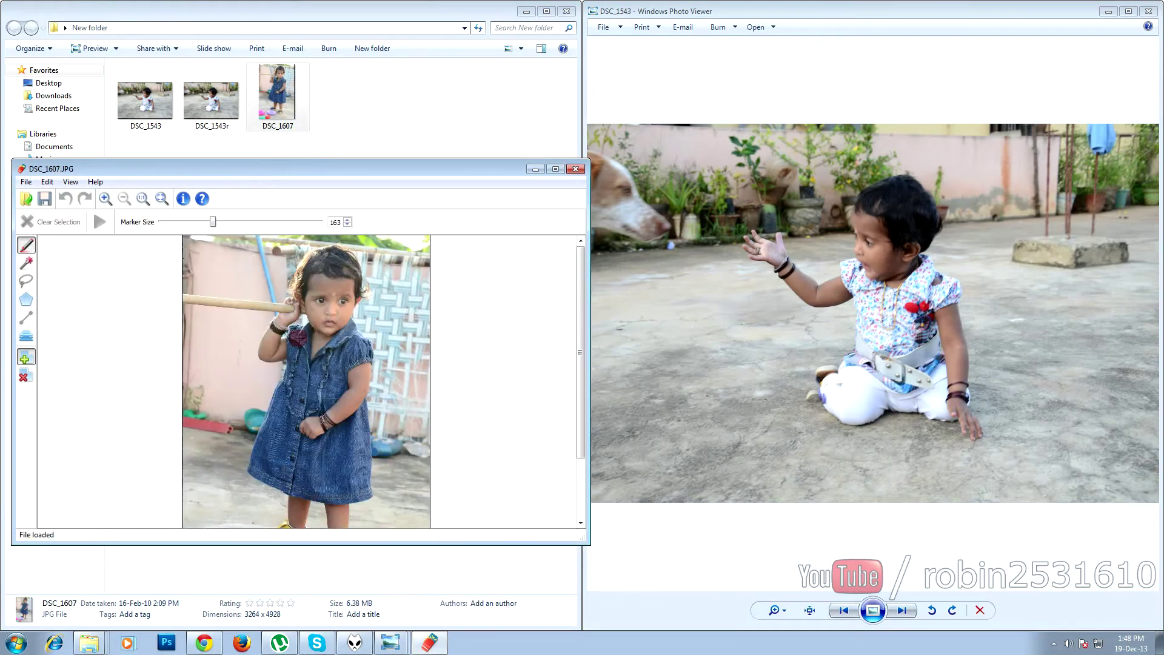
drag(583, 331, 584, 346)
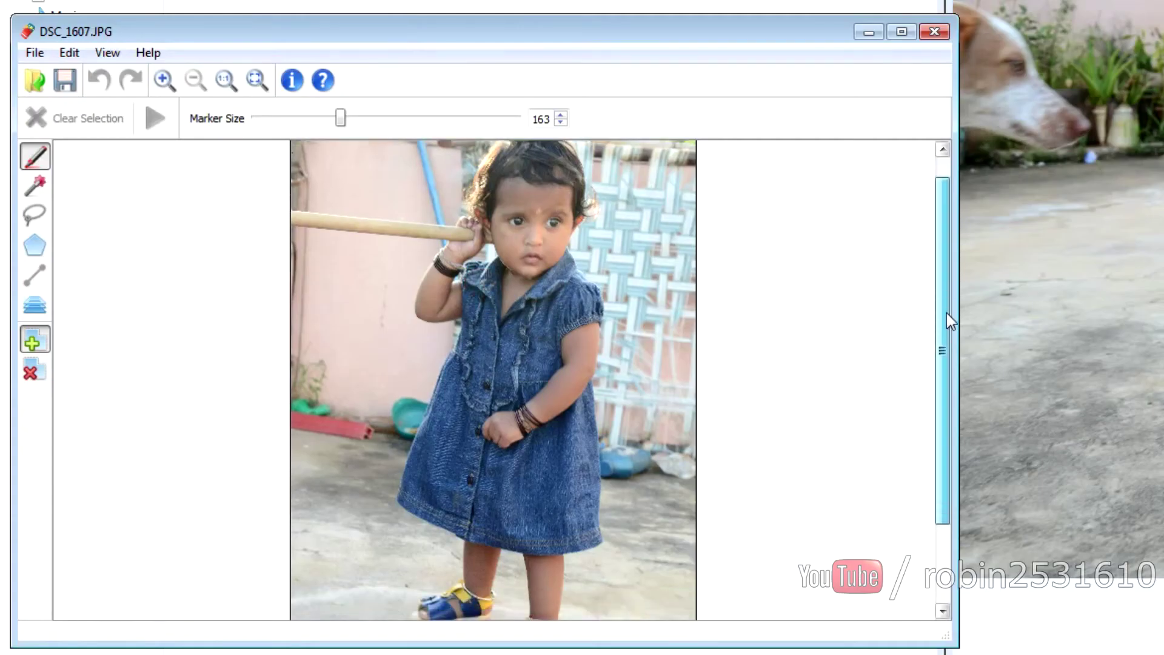
drag(950, 321, 948, 423)
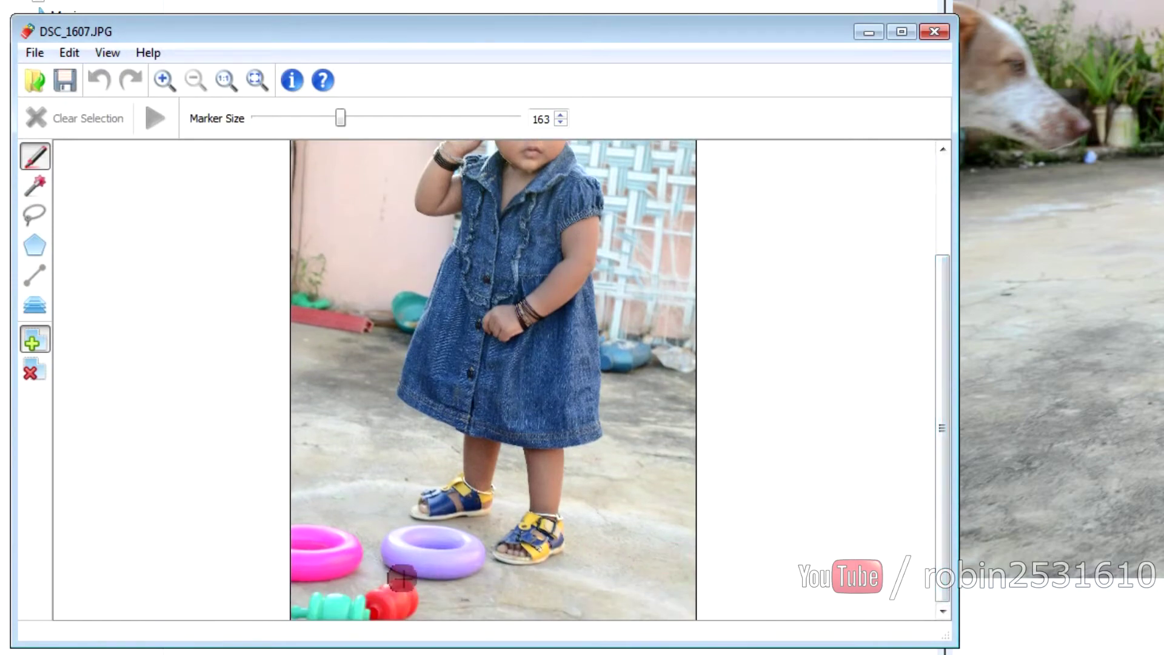
scroll(363, 606, up, 3)
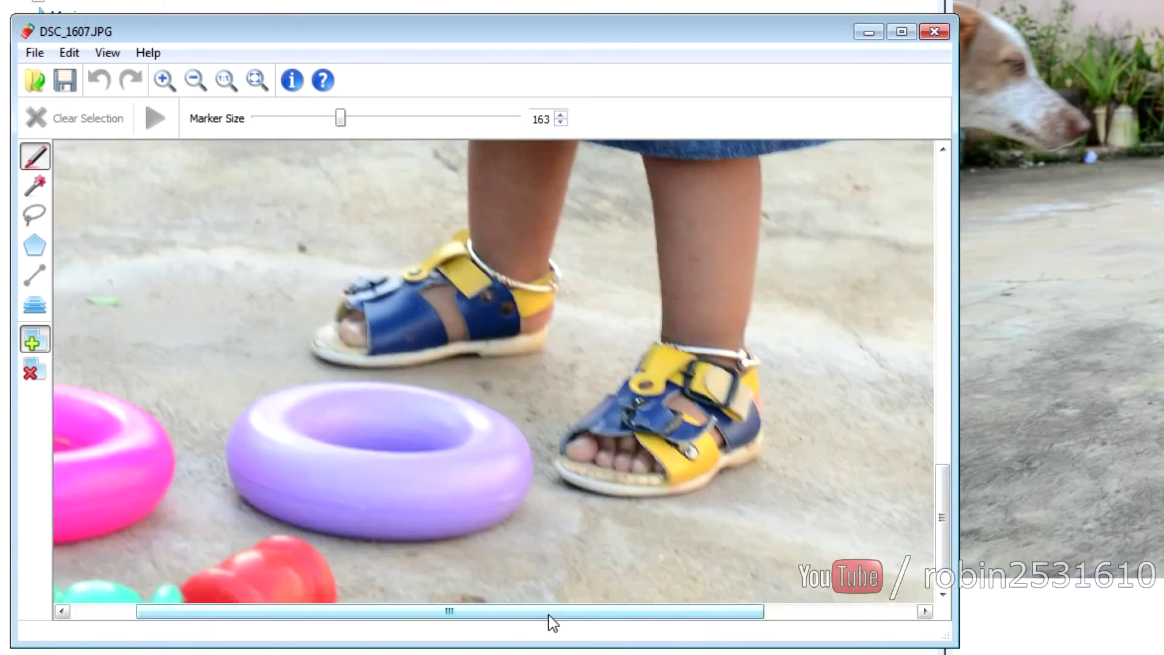
drag(549, 614, 485, 614)
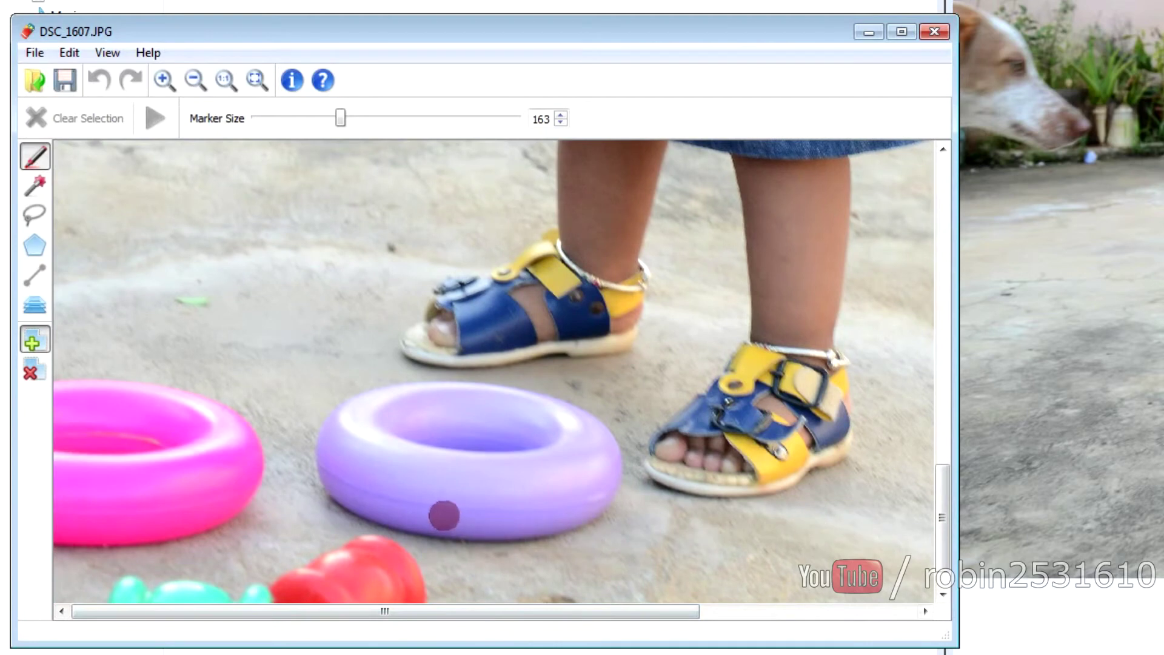
mouse_move(403, 495)
mouse_down()
mouse_move(329, 466)
mouse_move(324, 425)
mouse_move(338, 410)
mouse_move(496, 395)
mouse_move(577, 430)
mouse_move(577, 476)
mouse_move(542, 495)
mouse_move(437, 502)
mouse_move(403, 491)
mouse_move(359, 451)
mouse_move(459, 475)
mouse_move(534, 465)
mouse_move(497, 442)
mouse_move(413, 426)
mouse_up()
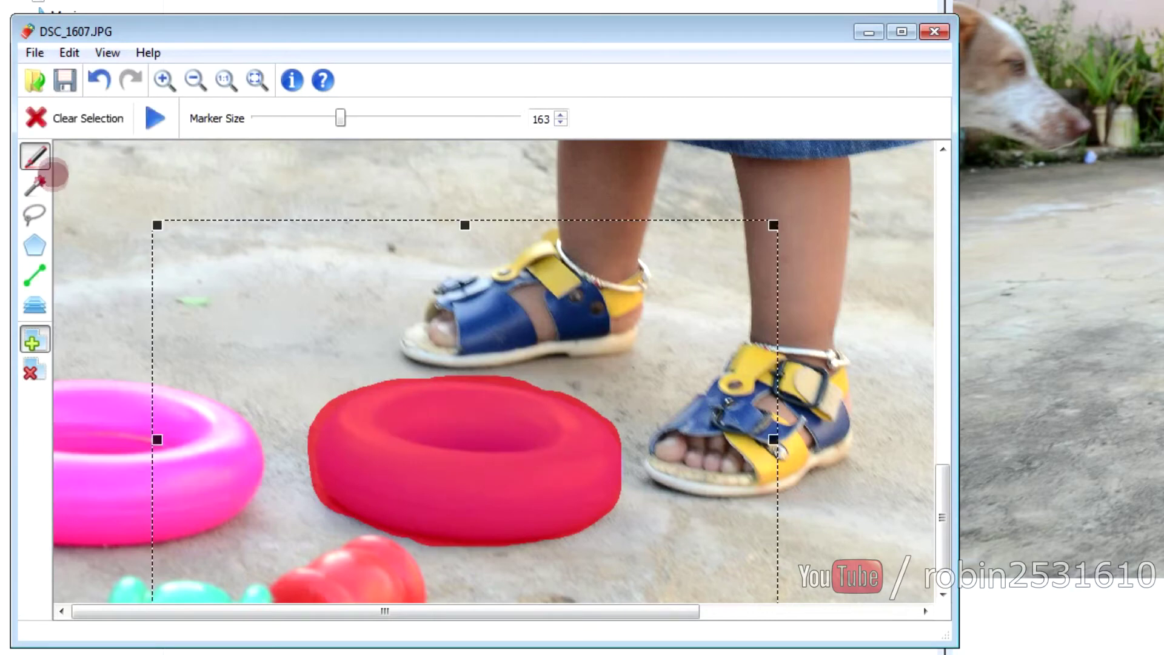
click(153, 122)
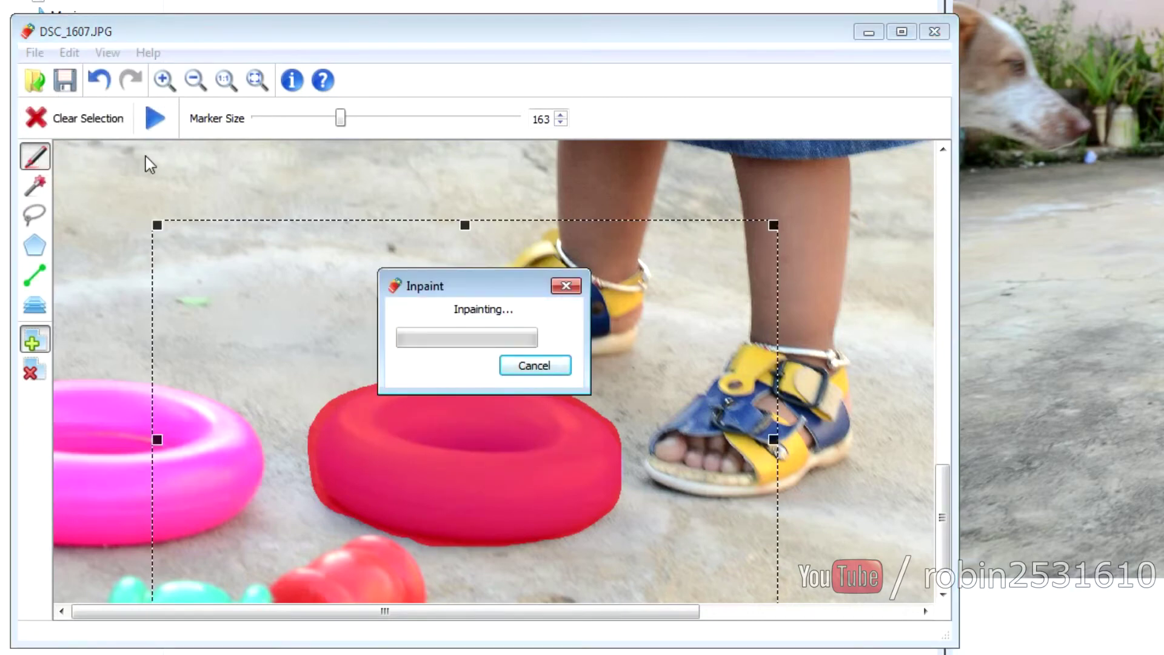
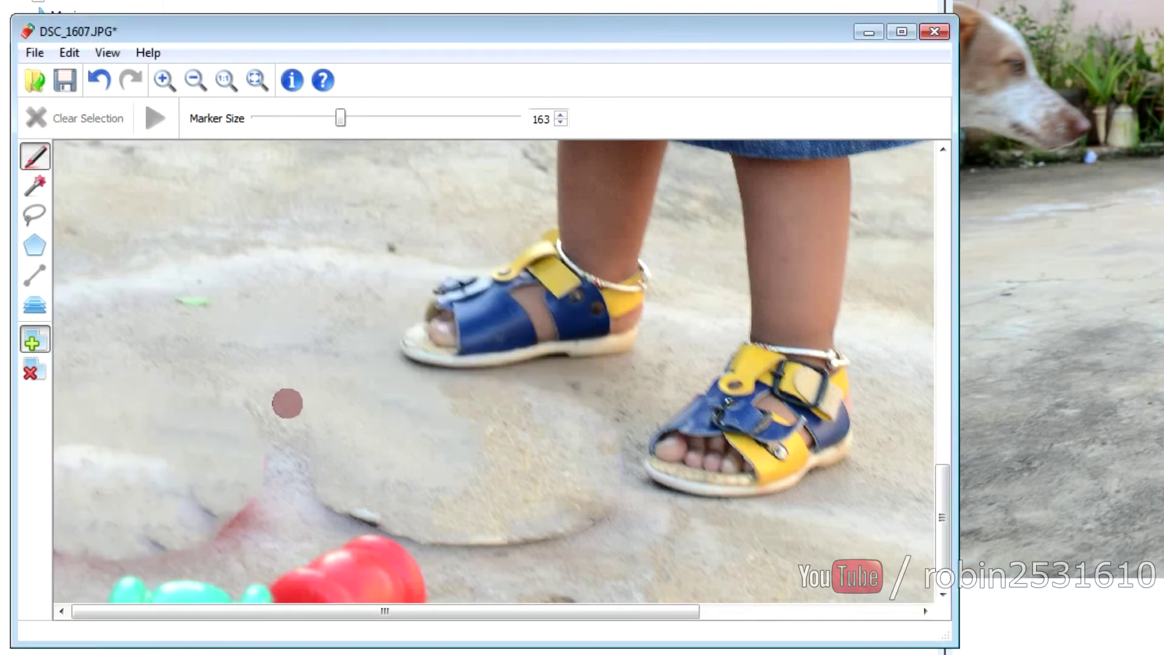
- Mark the coloured residue where the rings stood and the visible red and green toy, and inpaint them away
mouse_move(230, 499)
mouse_down()
mouse_move(234, 512)
mouse_move(254, 433)
mouse_up()
click(72, 542)
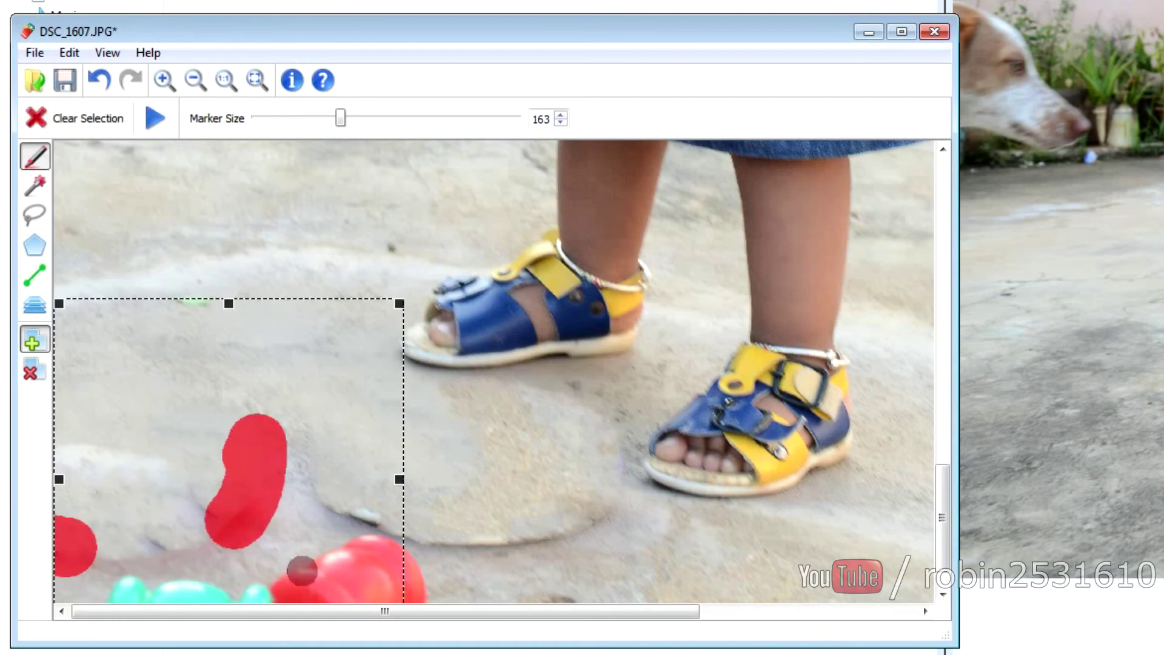
mouse_move(279, 574)
mouse_down()
mouse_move(360, 543)
mouse_move(382, 558)
mouse_move(386, 581)
mouse_move(114, 592)
mouse_up()
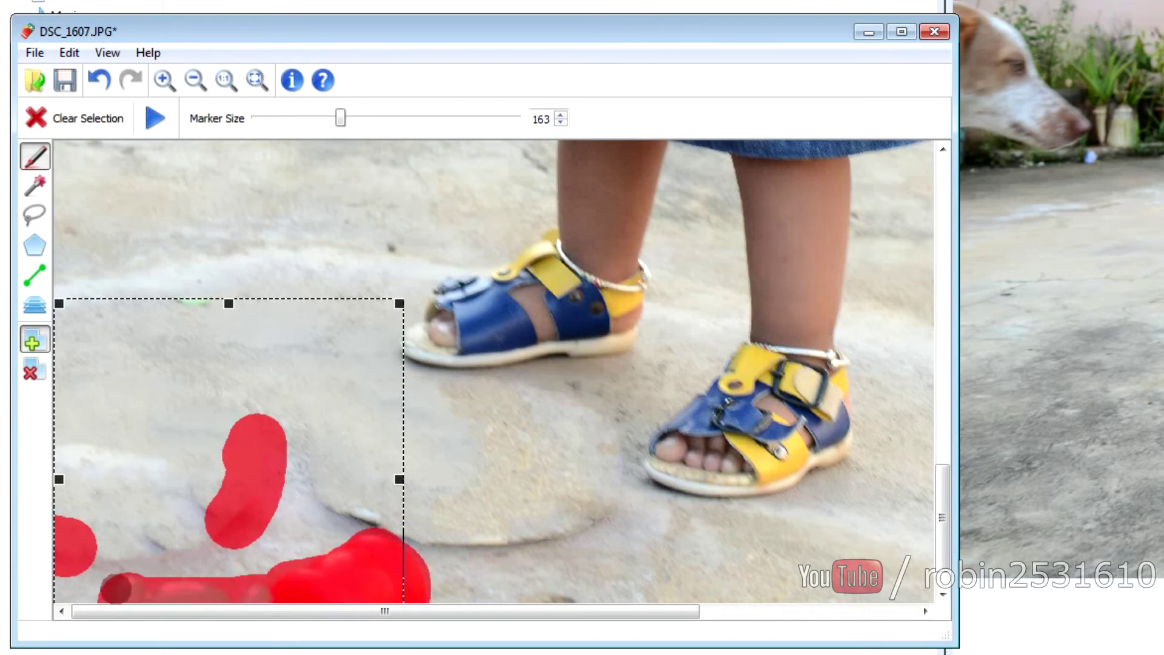
click(161, 121)
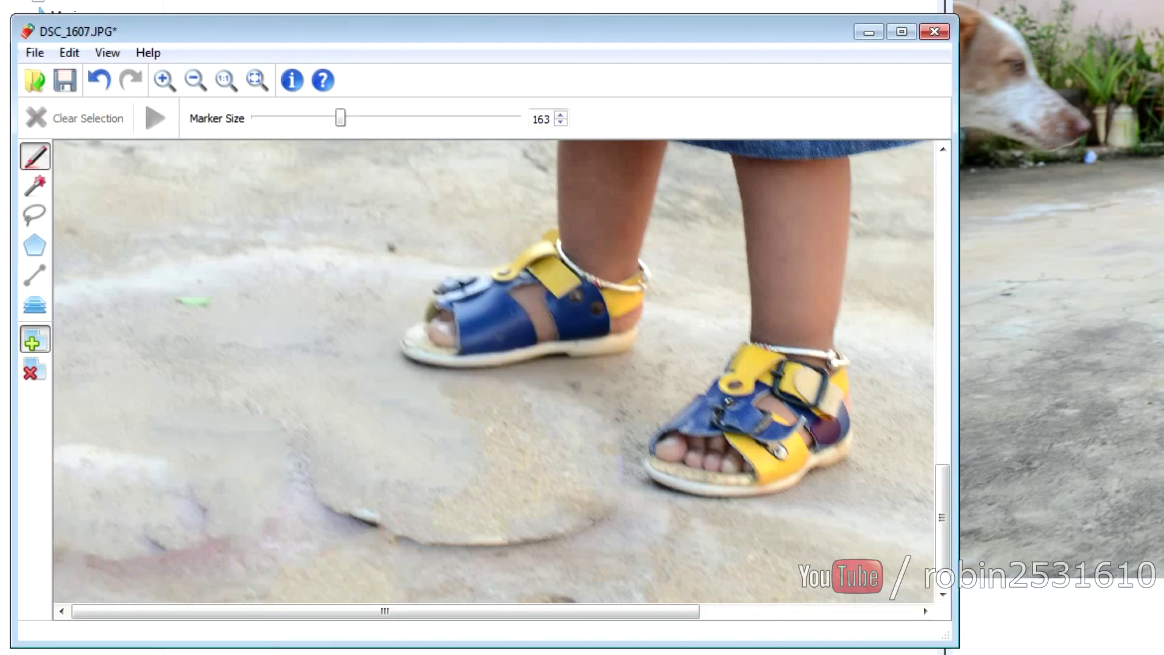
- Mark the remaining green and red toy along the lower edge of the photo and inpaint it away
scroll(629, 312, down, 3)
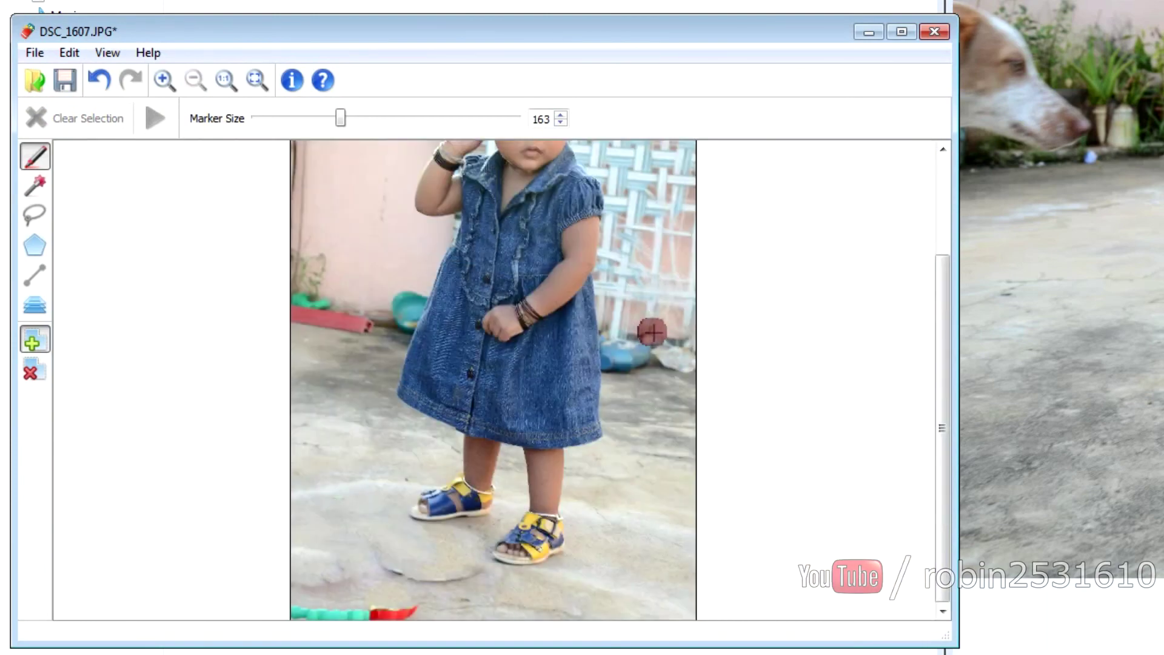
click(404, 617)
drag(404, 617, 293, 616)
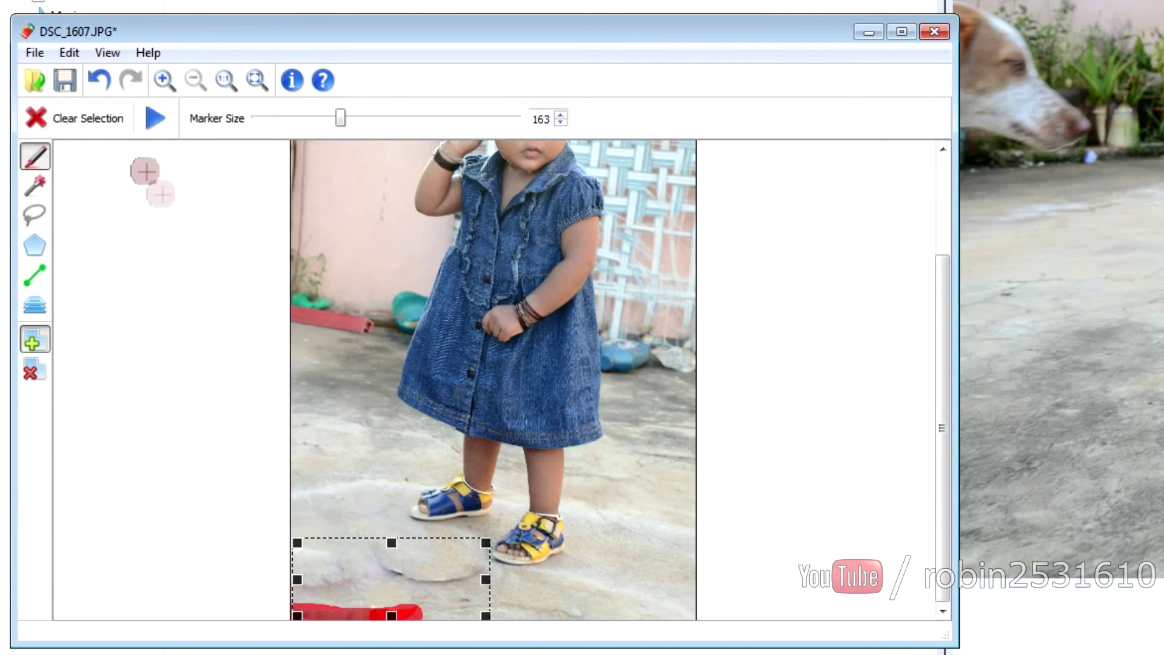
click(155, 118)
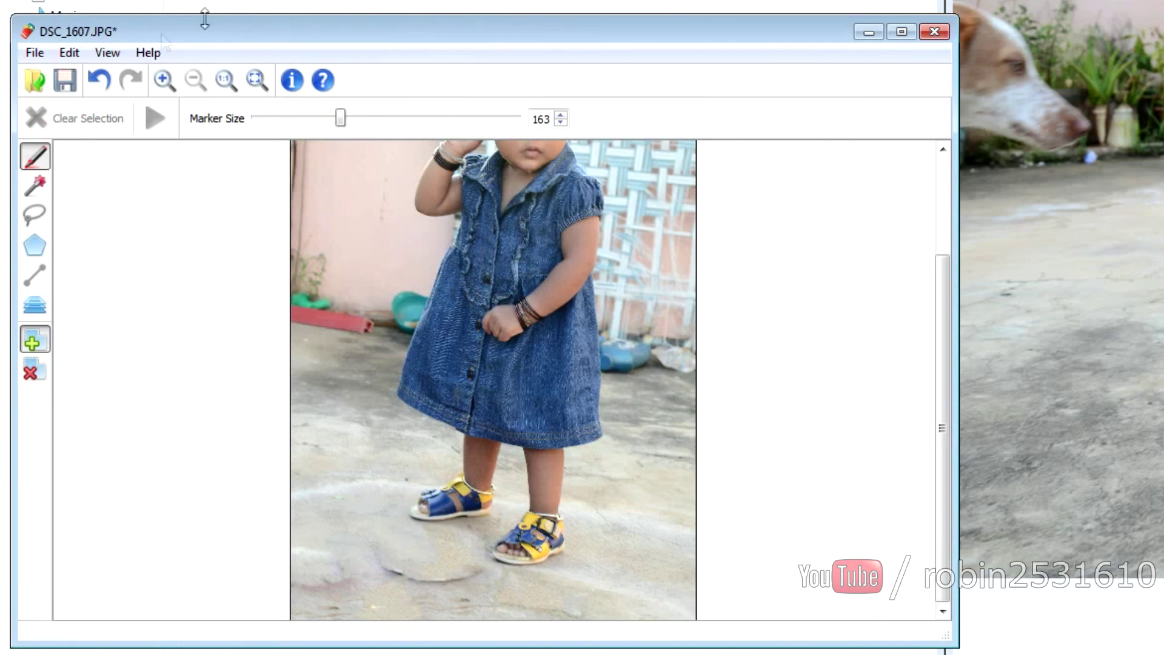
- Save the cleaned photo as DSC_1607r in JPEG format at 100% quality
click(65, 80)
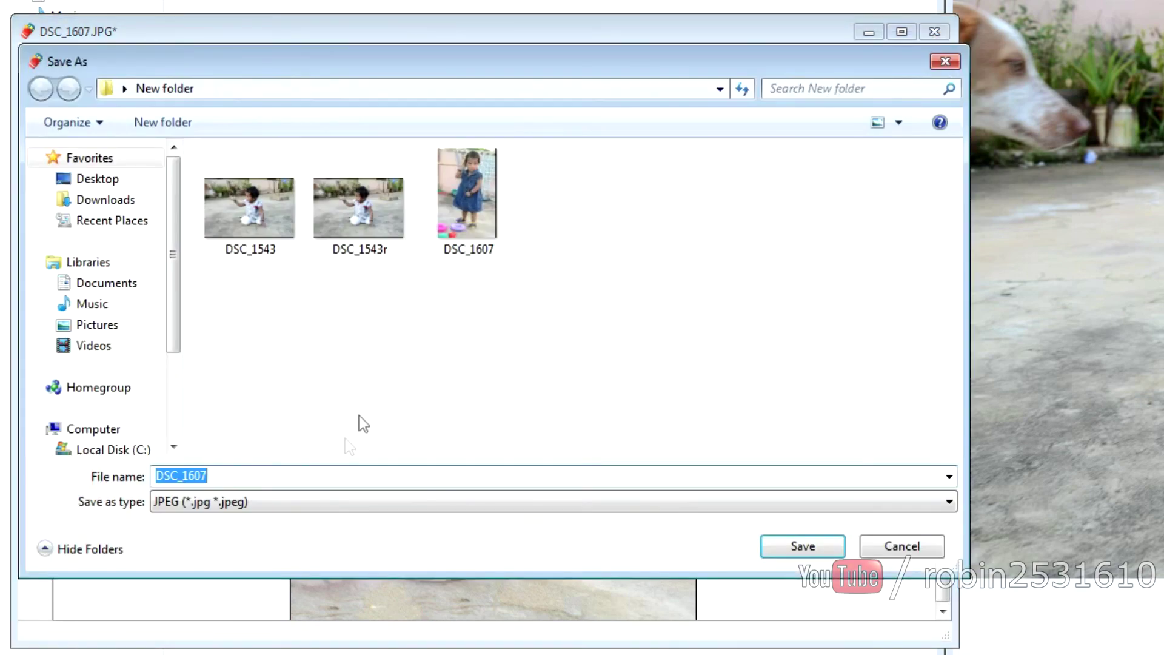
text(r)
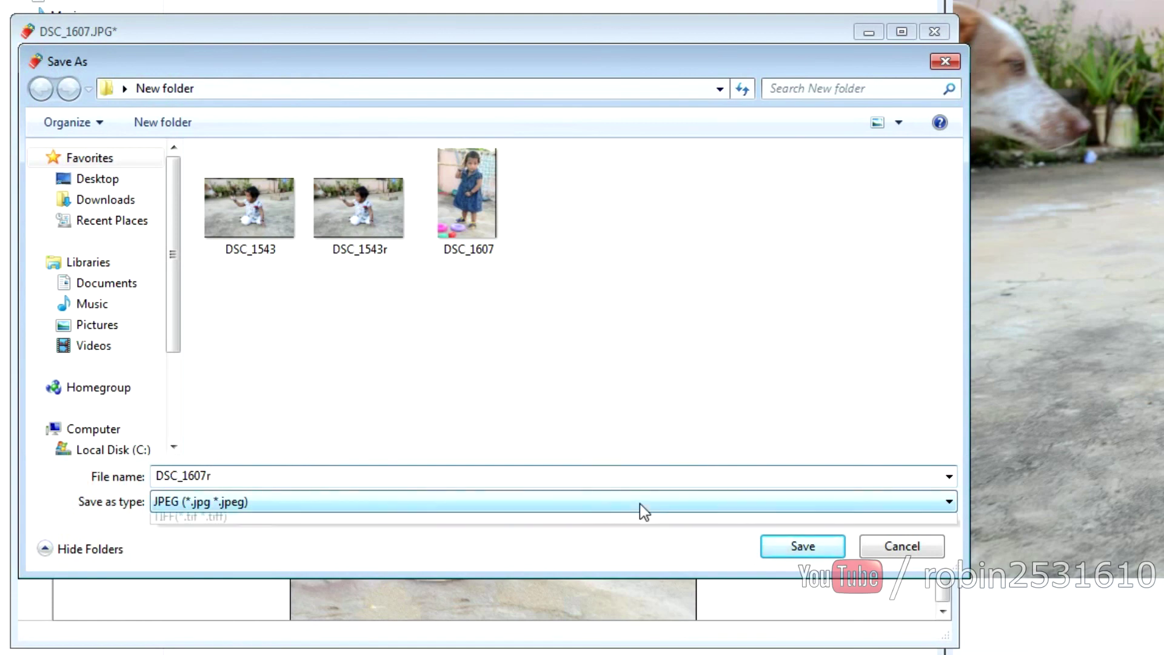
click(639, 506)
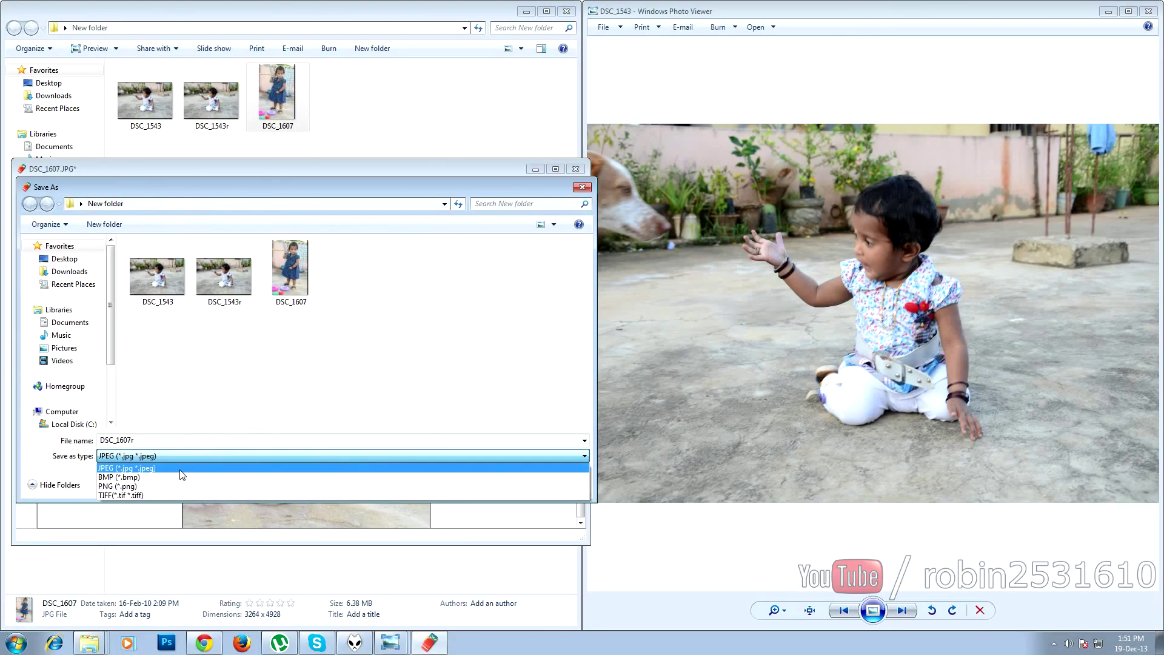
click(181, 470)
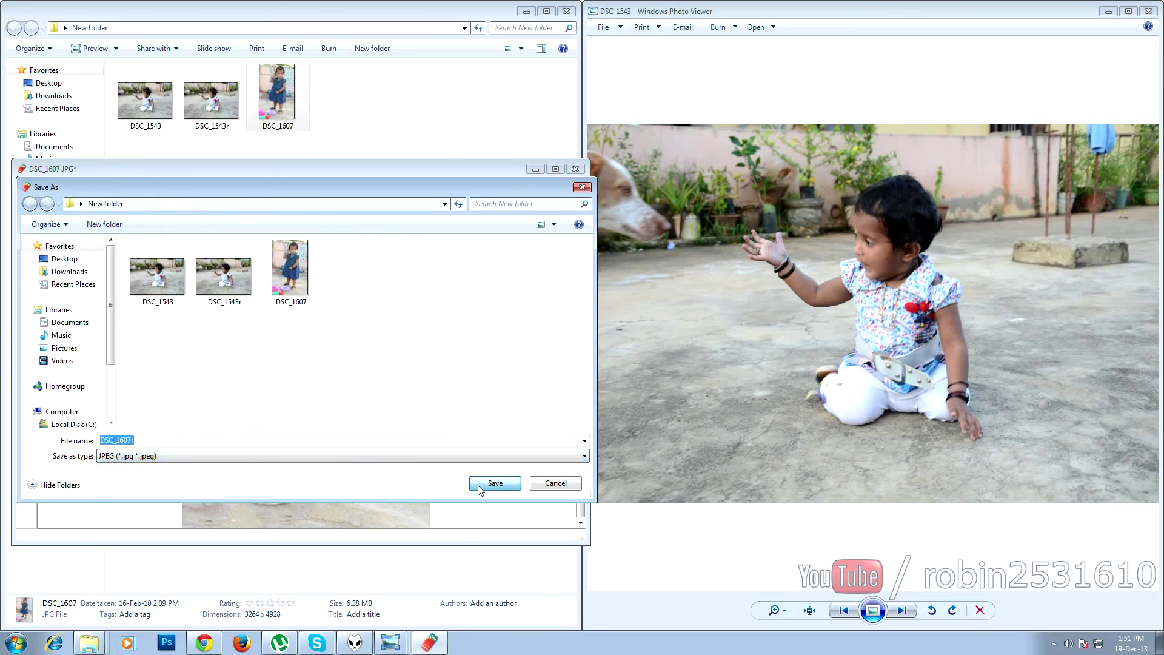
click(485, 483)
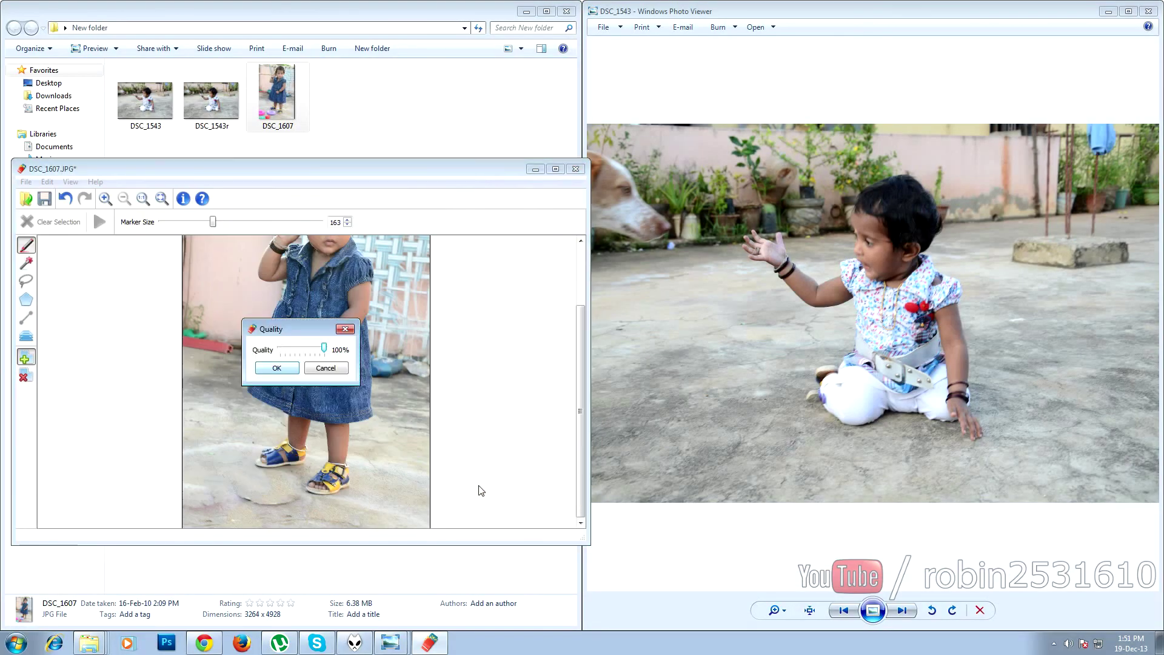
click(282, 368)
- Open the saved DSC_1607r in Windows Photo Viewer and compare it side by side with the original DSC_1607
double_click(342, 91)
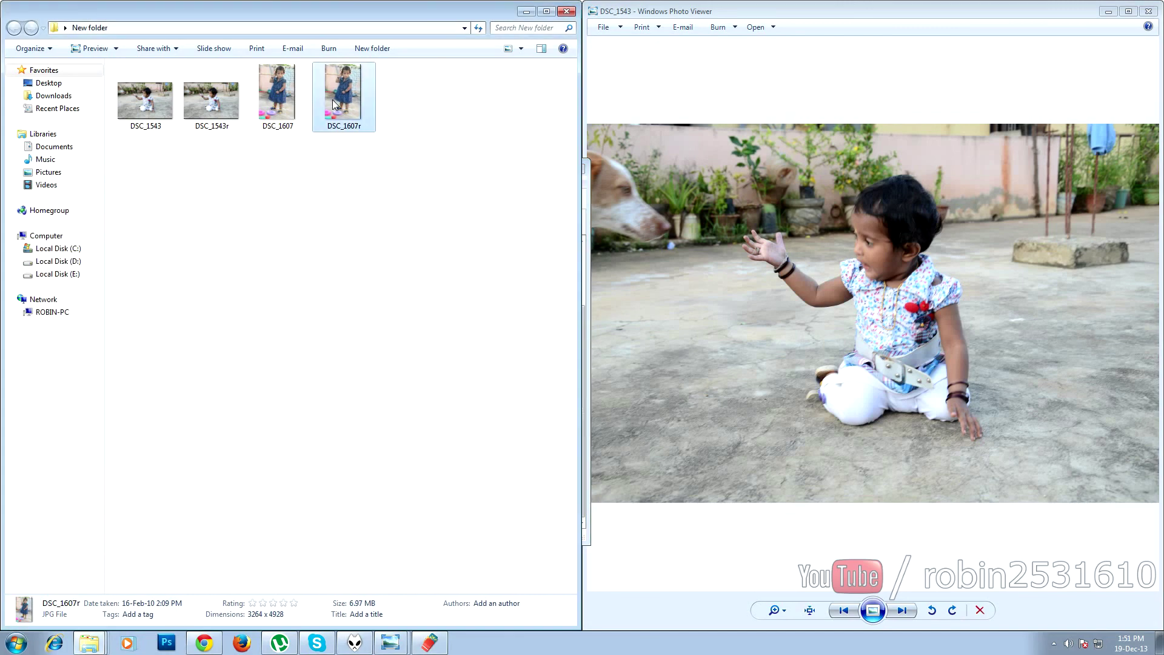
click(1108, 12)
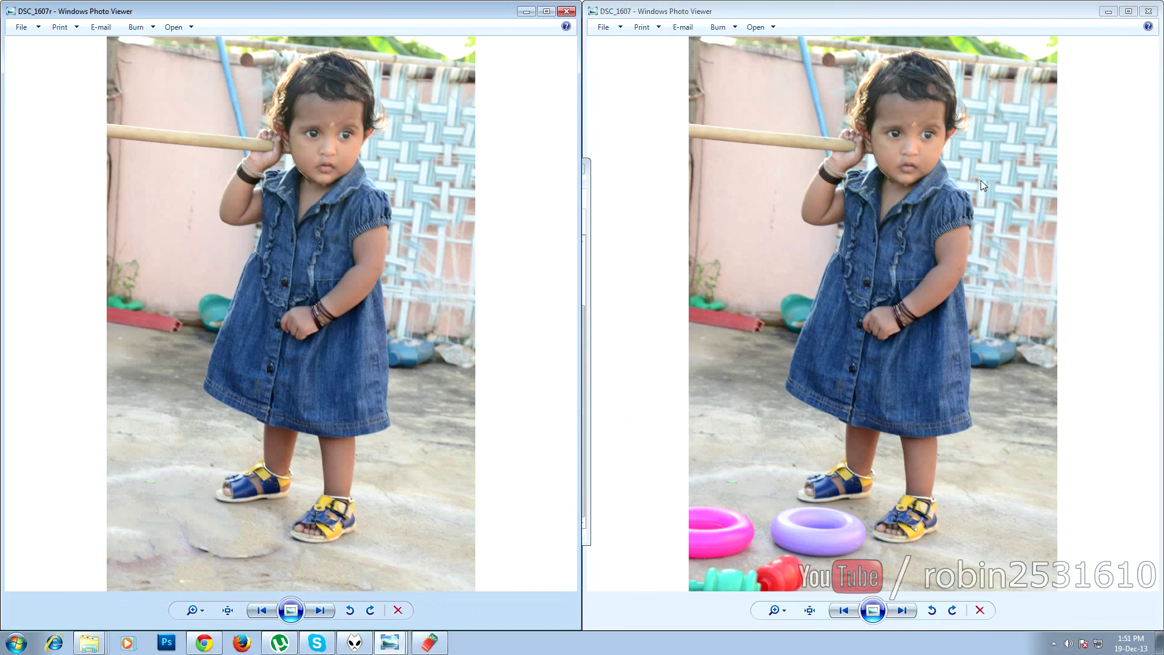